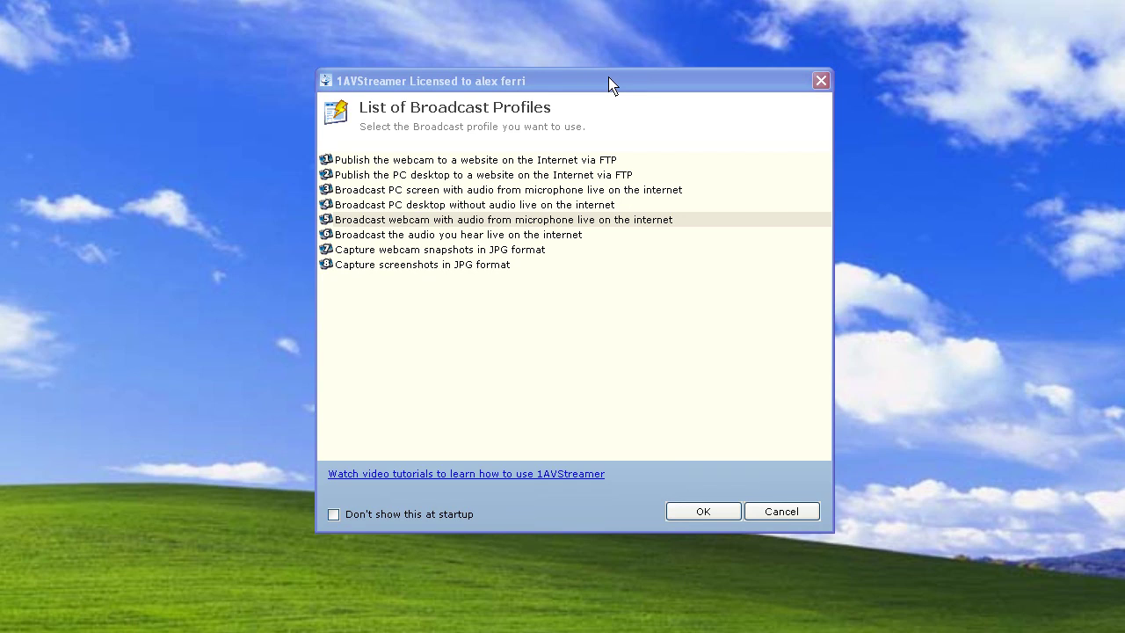
# - Choose the profile for broadcasting the webcam with microphone audio live on the internet and confirm it
pyautogui.click(610, 84)
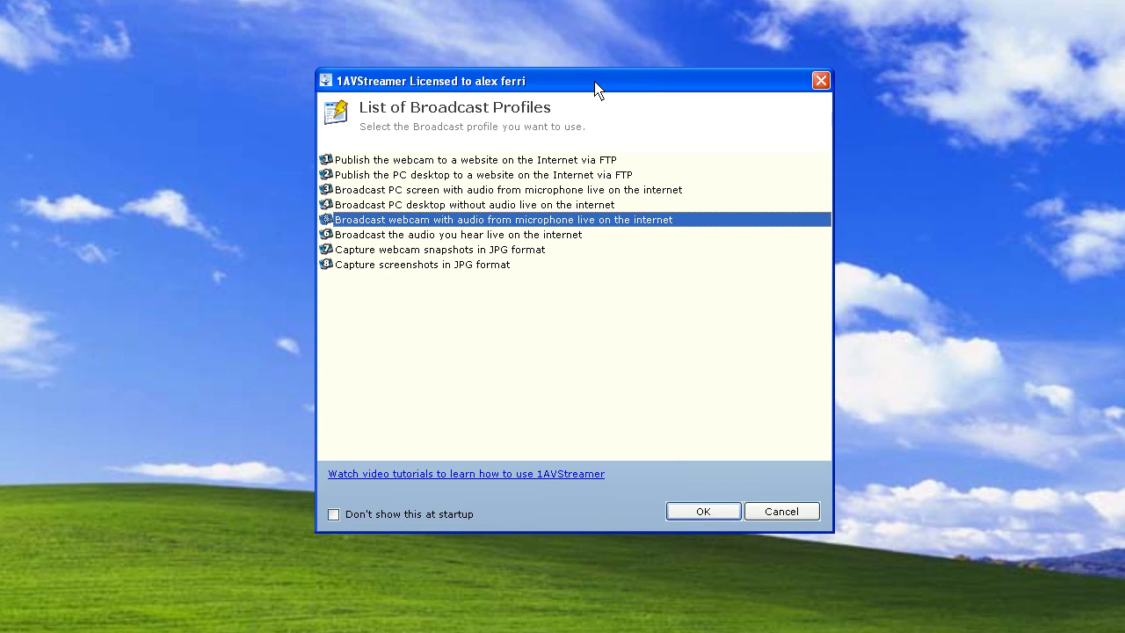
pyautogui.moveTo(616, 82)
pyautogui.mouseDown()
pyautogui.moveTo(611, 110)
pyautogui.moveTo(613, 64)
pyautogui.mouseUp()
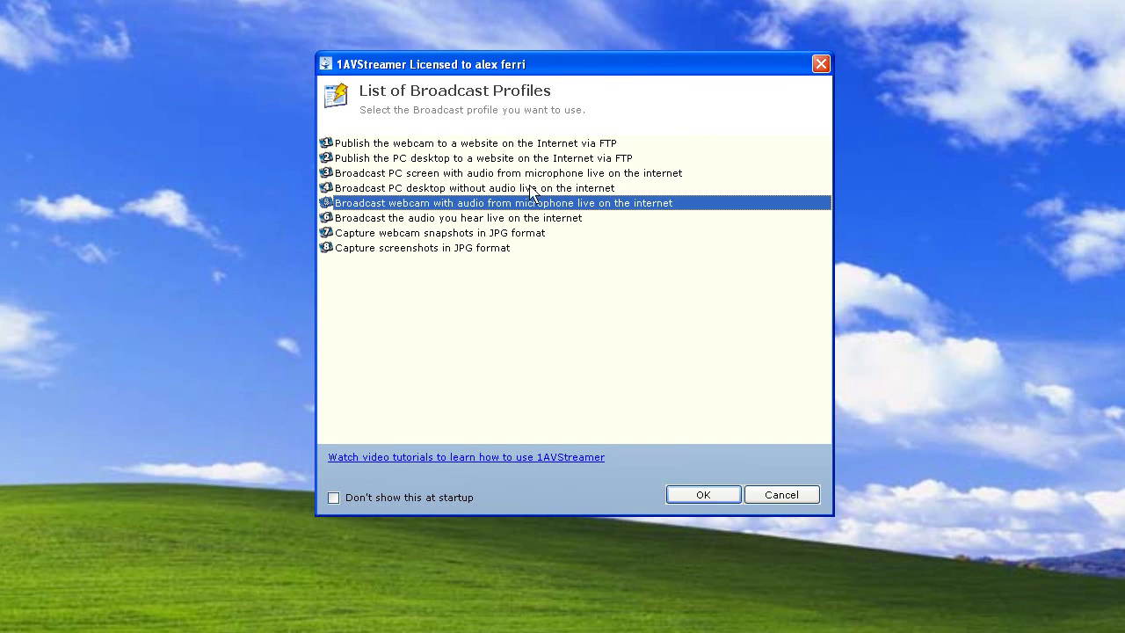
pyautogui.click(498, 175)
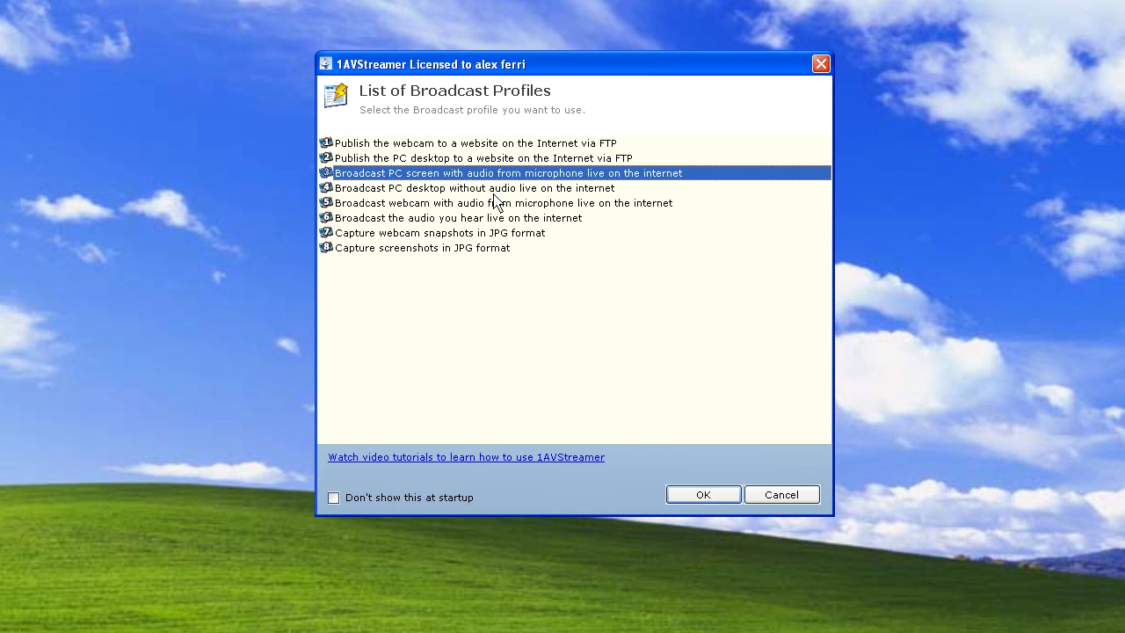
pyautogui.click(475, 220)
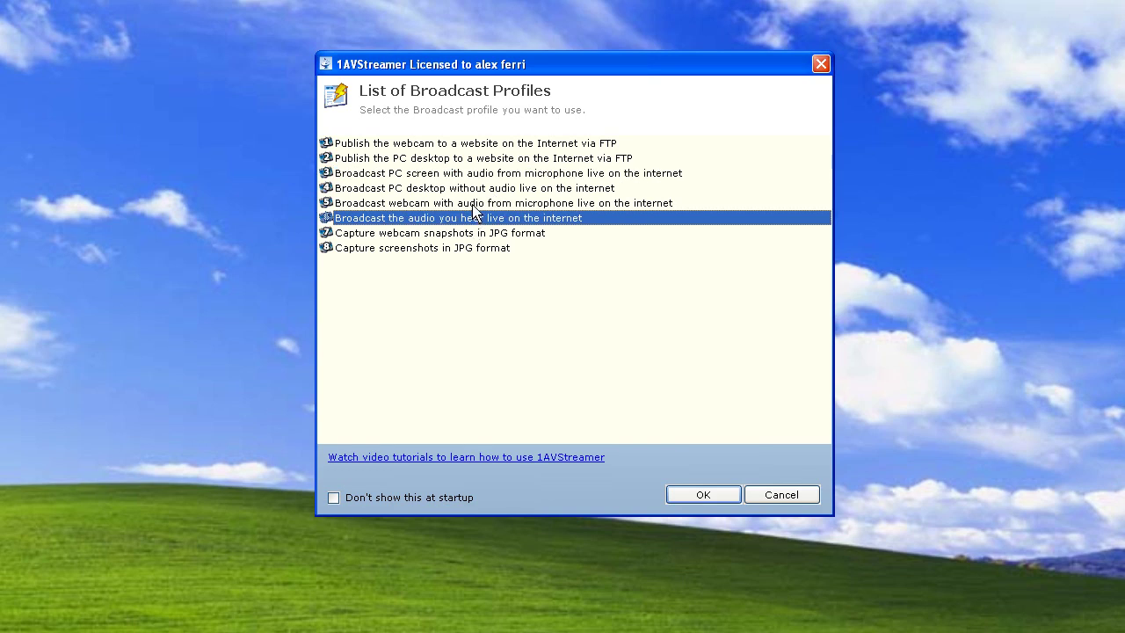
pyautogui.click(473, 207)
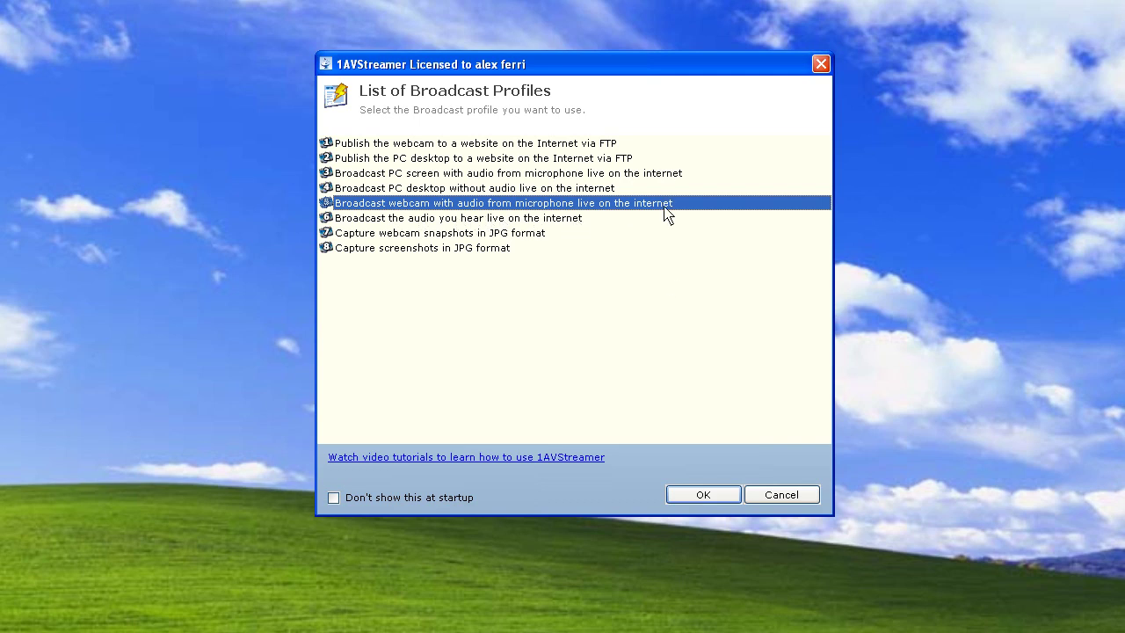
pyautogui.click(704, 497)
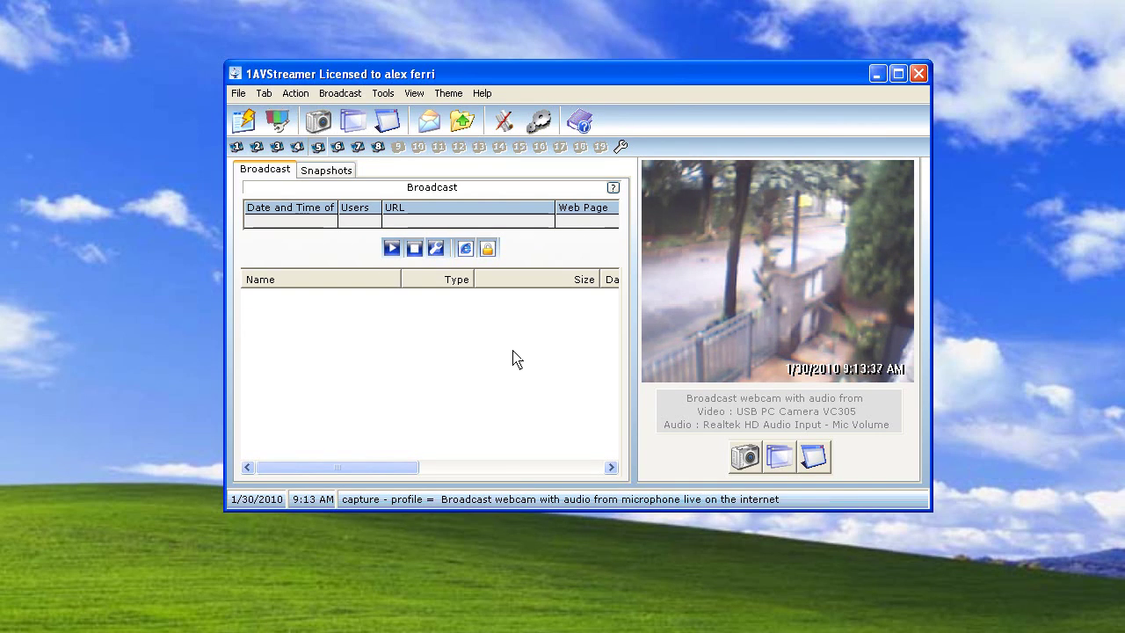
# - Open the broadcast settings and move the dialog up so it is fully in view
pyautogui.click(303, 97)
pyautogui.moveTo(343, 113)
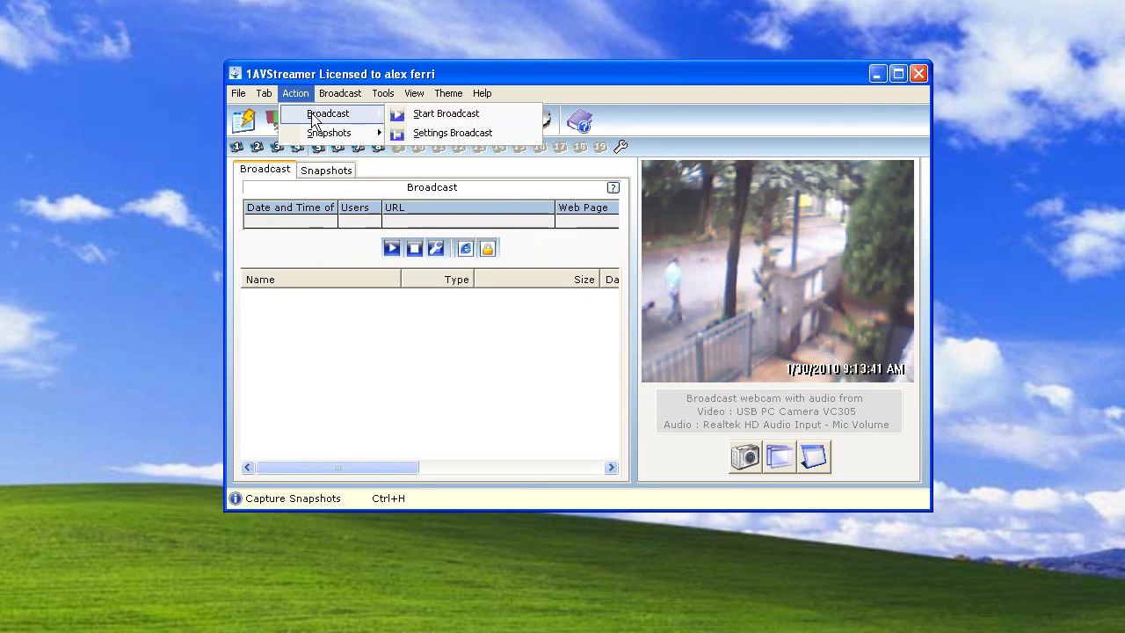
pyautogui.click(435, 133)
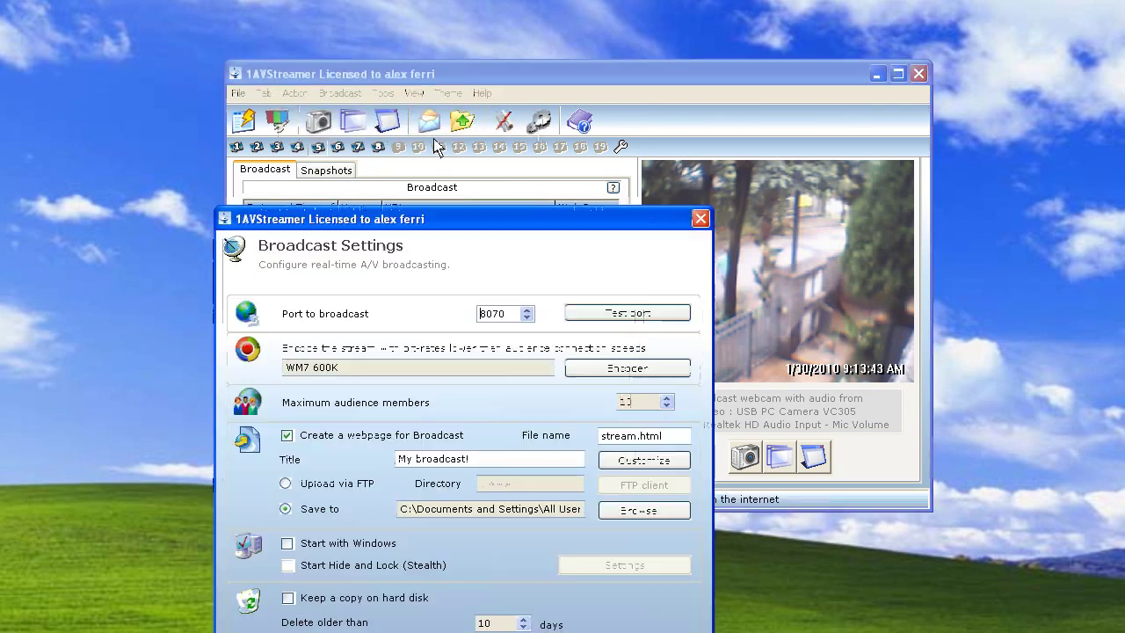
pyautogui.moveTo(508, 243); pyautogui.dragTo(613, 107)
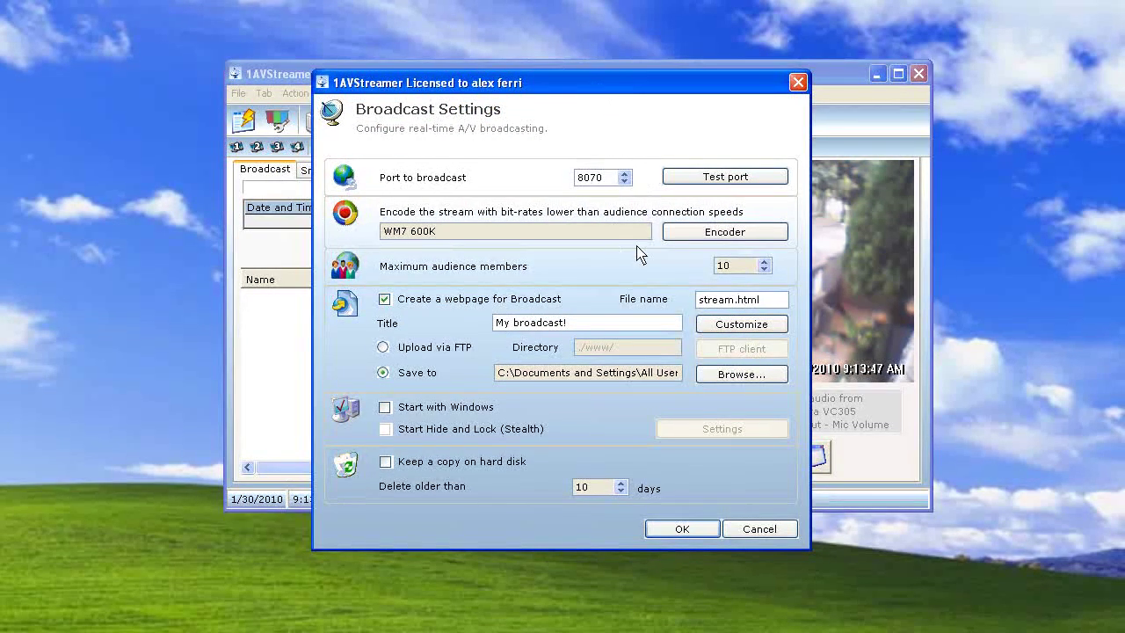
# - Open the encoder selection for the stream and look through the list of available encoder profiles
pyautogui.click(703, 242)
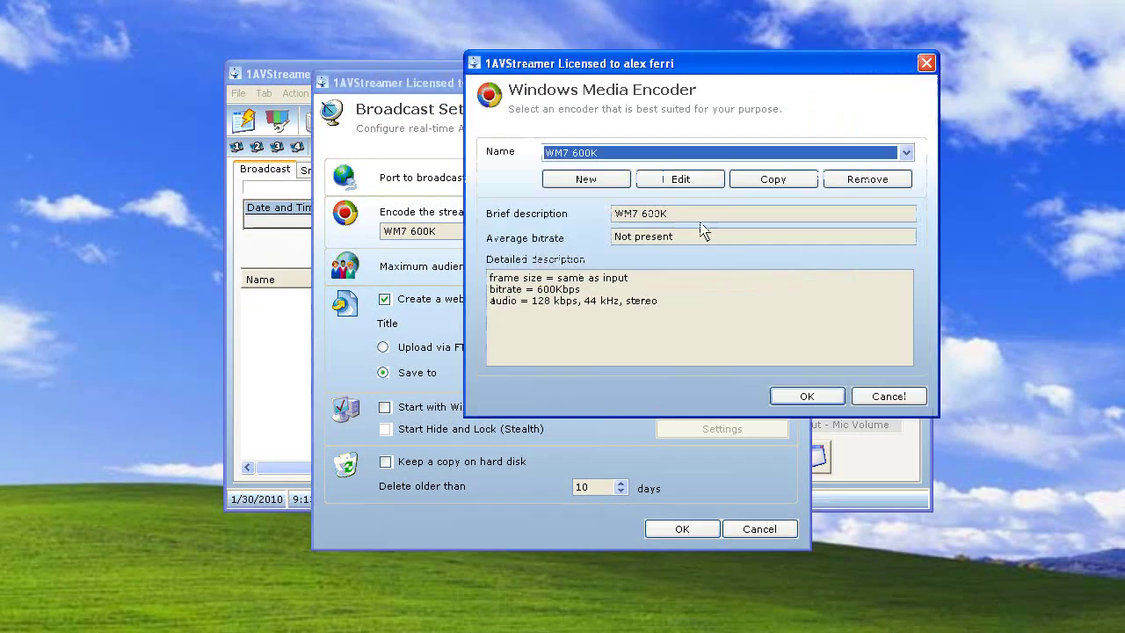
pyautogui.moveTo(655, 67); pyautogui.dragTo(642, 96)
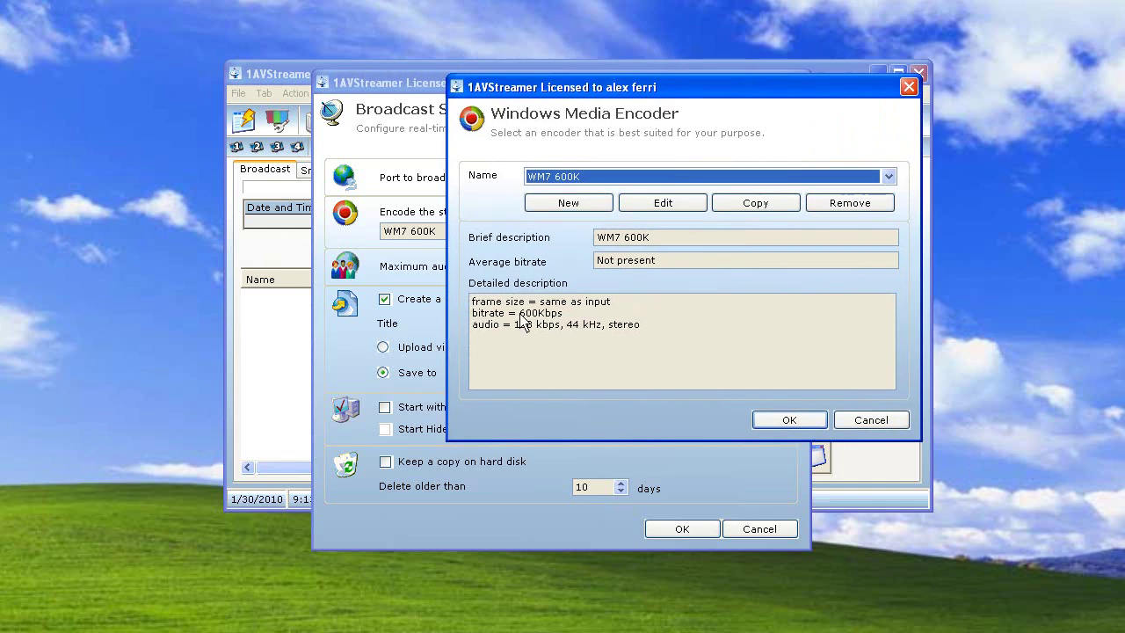
pyautogui.moveTo(519, 313); pyautogui.dragTo(580, 314)
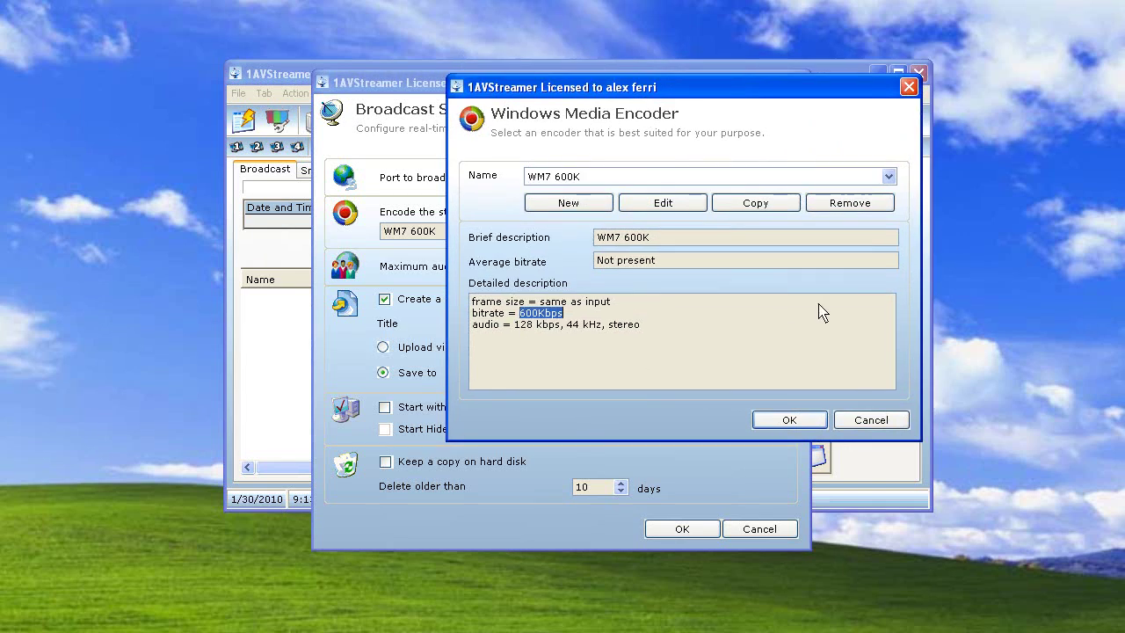
pyautogui.click(890, 177)
pyautogui.moveTo(892, 259); pyautogui.dragTo(886, 215)
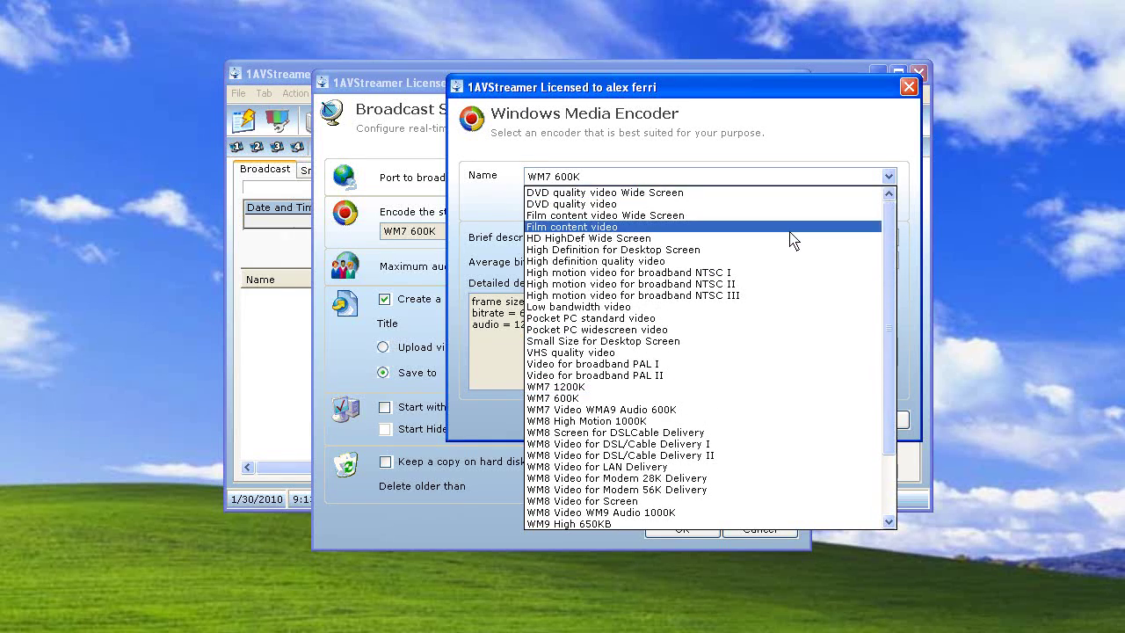
pyautogui.moveTo(890, 328); pyautogui.dragTo(891, 349)
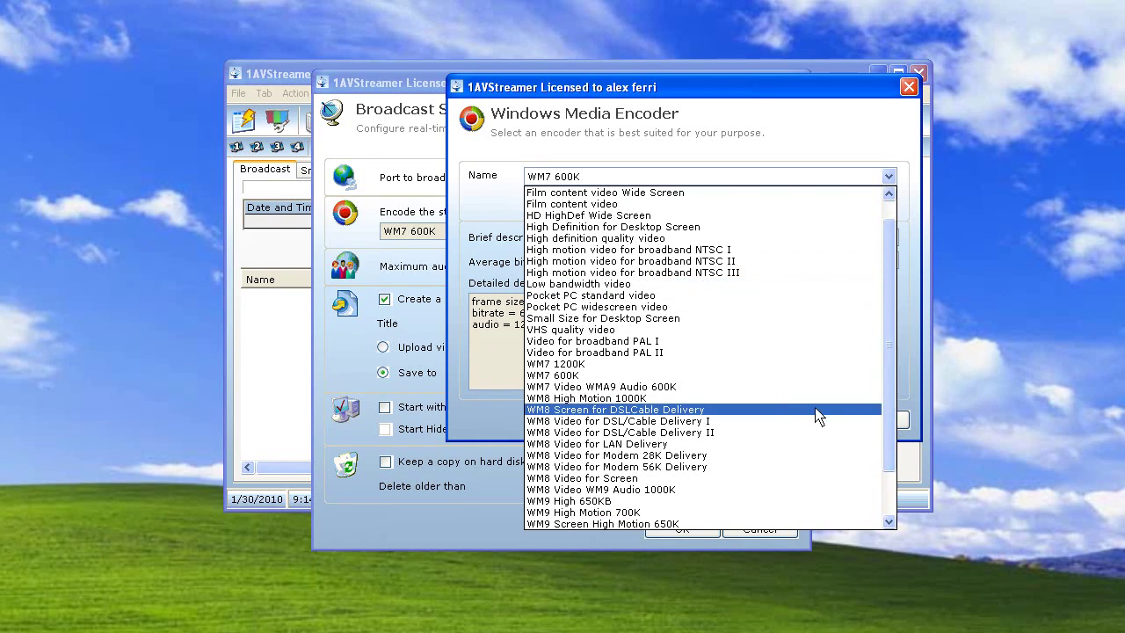
pyautogui.moveTo(889, 420); pyautogui.dragTo(891, 464)
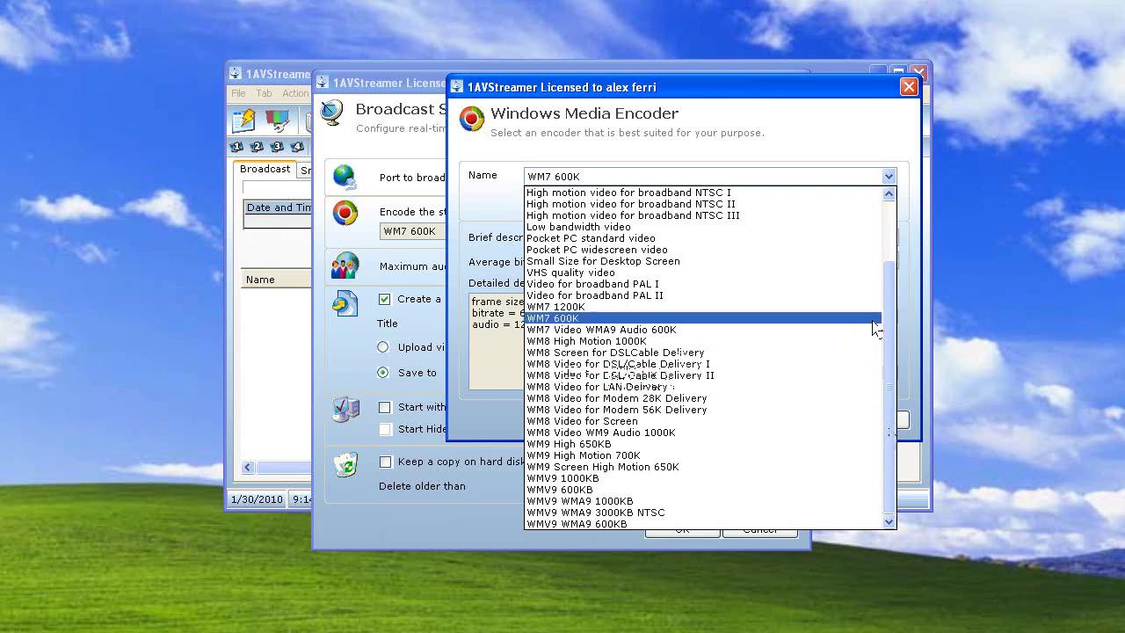
pyautogui.click(906, 202)
# - Inspect the audio and video bit-rate settings of the WM7 600K encoder profile without changing them
pyautogui.click(677, 206)
pyautogui.moveTo(644, 50); pyautogui.dragTo(595, 123)
pyautogui.click(479, 139)
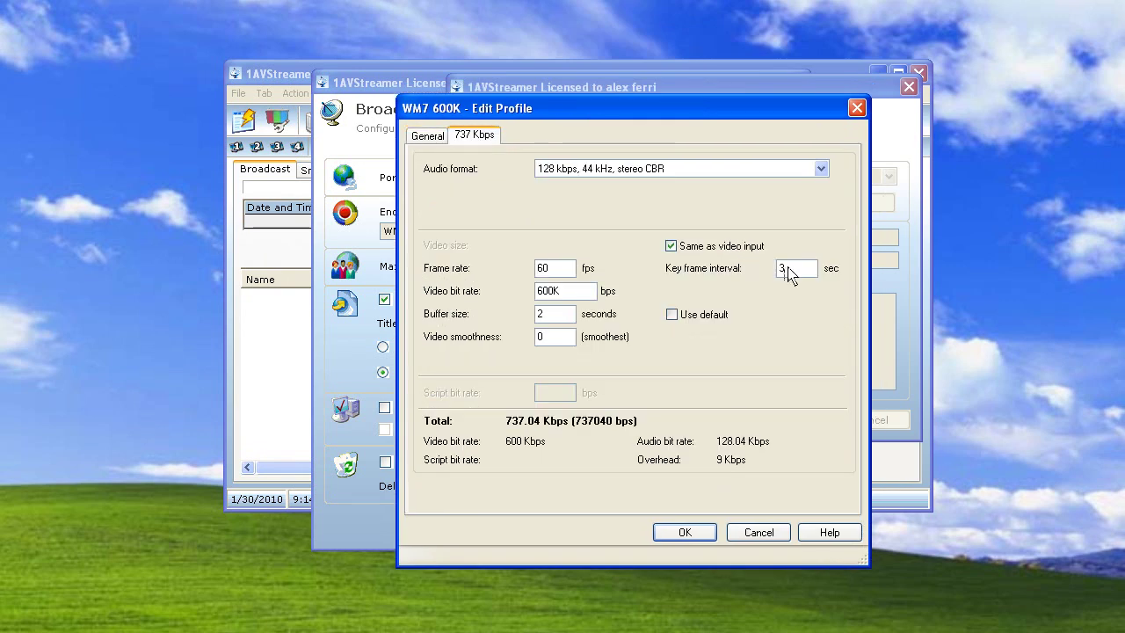
pyautogui.click(756, 534)
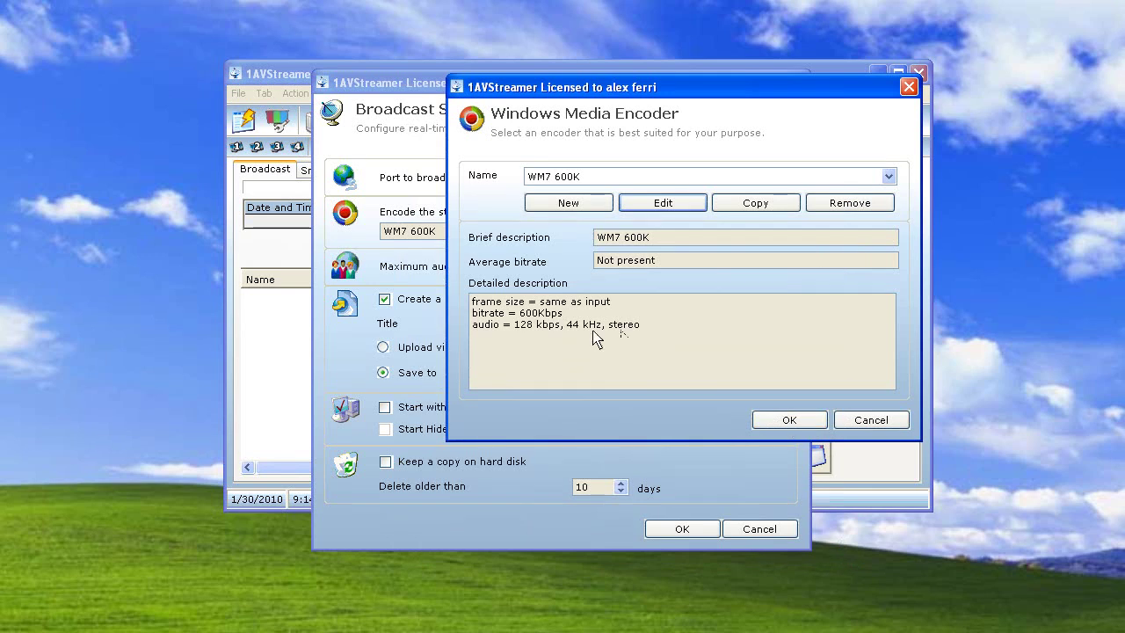
# - Check the bitrate in the WM7 600K detailed description and accept that profile as the stream encoder
pyautogui.moveTo(520, 317); pyautogui.dragTo(572, 322)
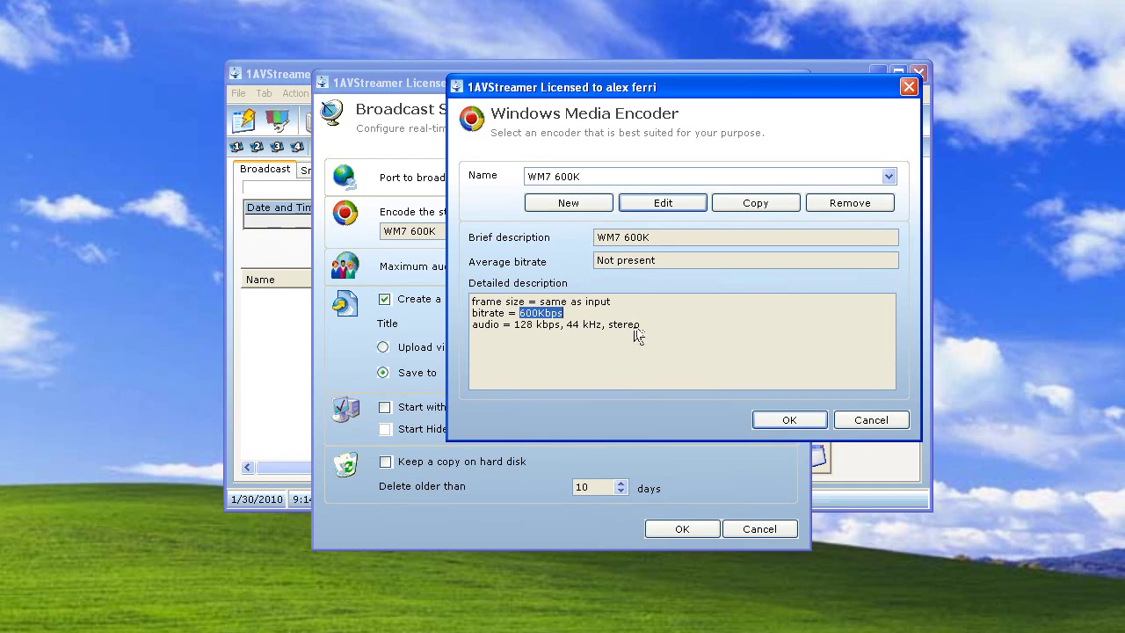
pyautogui.click(588, 330)
pyautogui.moveTo(519, 313); pyautogui.dragTo(567, 319)
pyautogui.click(591, 313)
pyautogui.moveTo(519, 315); pyautogui.dragTo(567, 316)
pyautogui.click(678, 333)
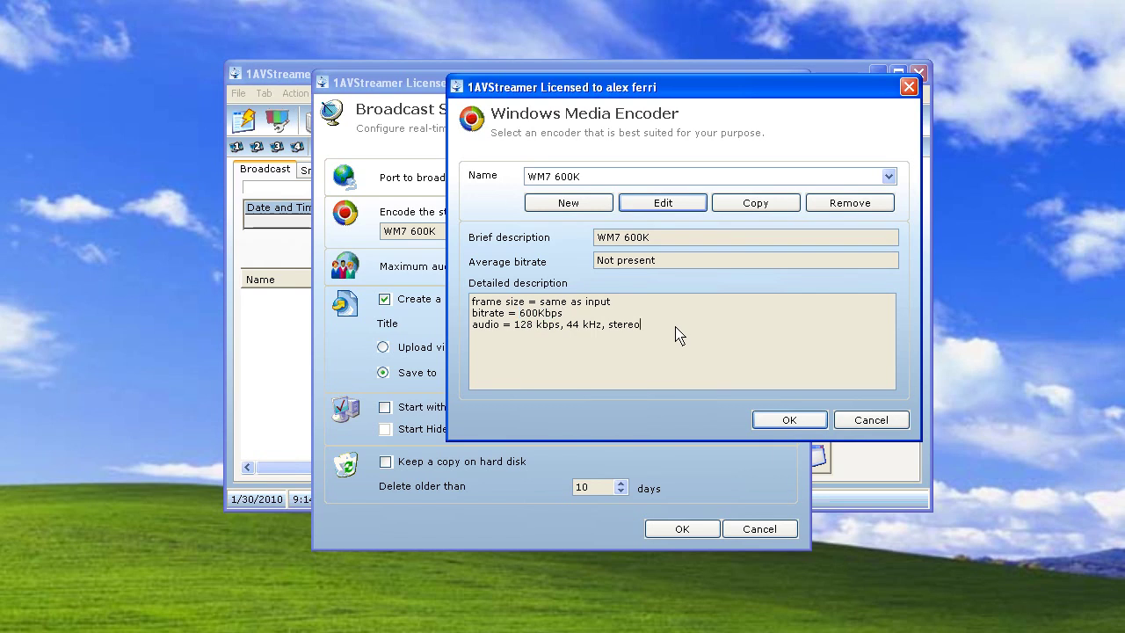
pyautogui.click(781, 421)
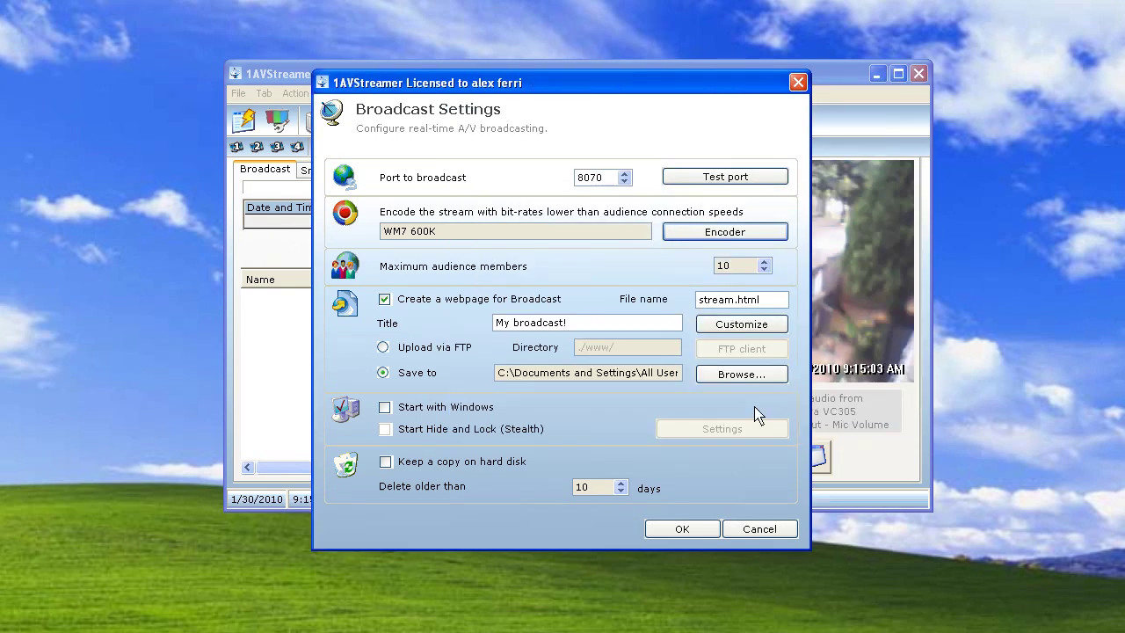
# - Try uploading the broadcast webpage via FTP with the site ftp.test.com, and return to saving it to the local folder
pyautogui.click(434, 350)
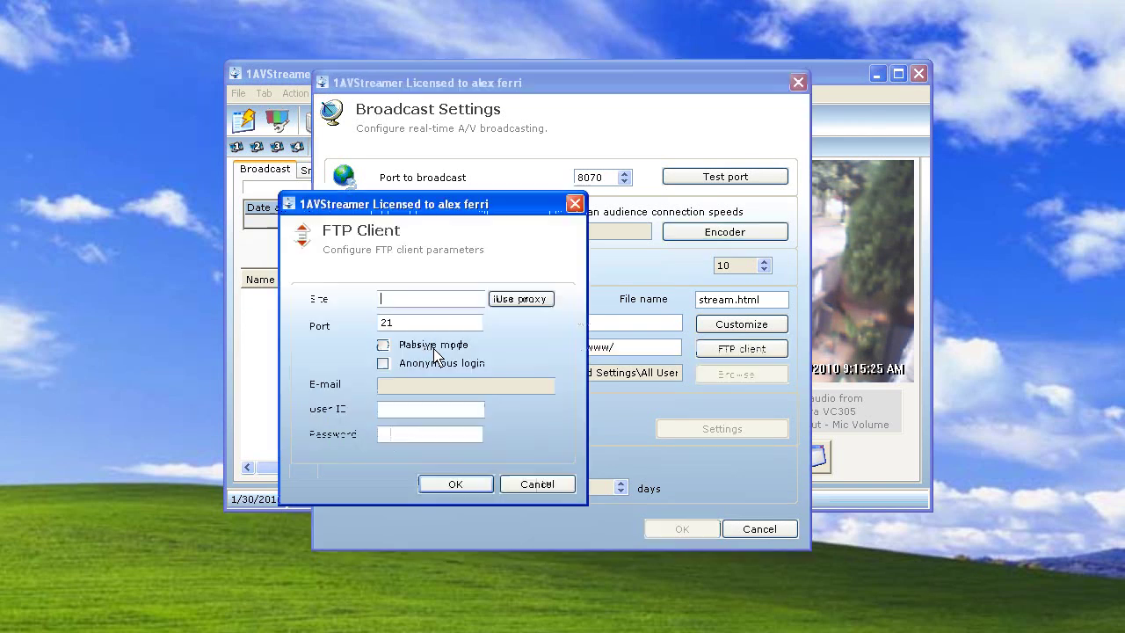
pyautogui.write('ftp.test.com')
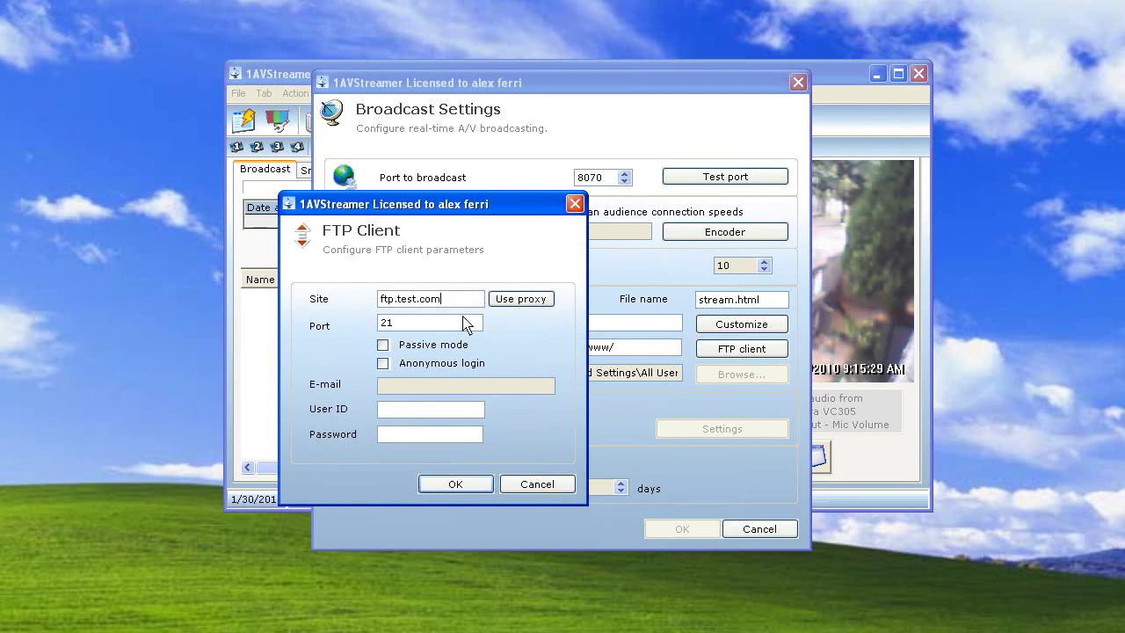
pyautogui.write(',')
pyautogui.click(526, 484)
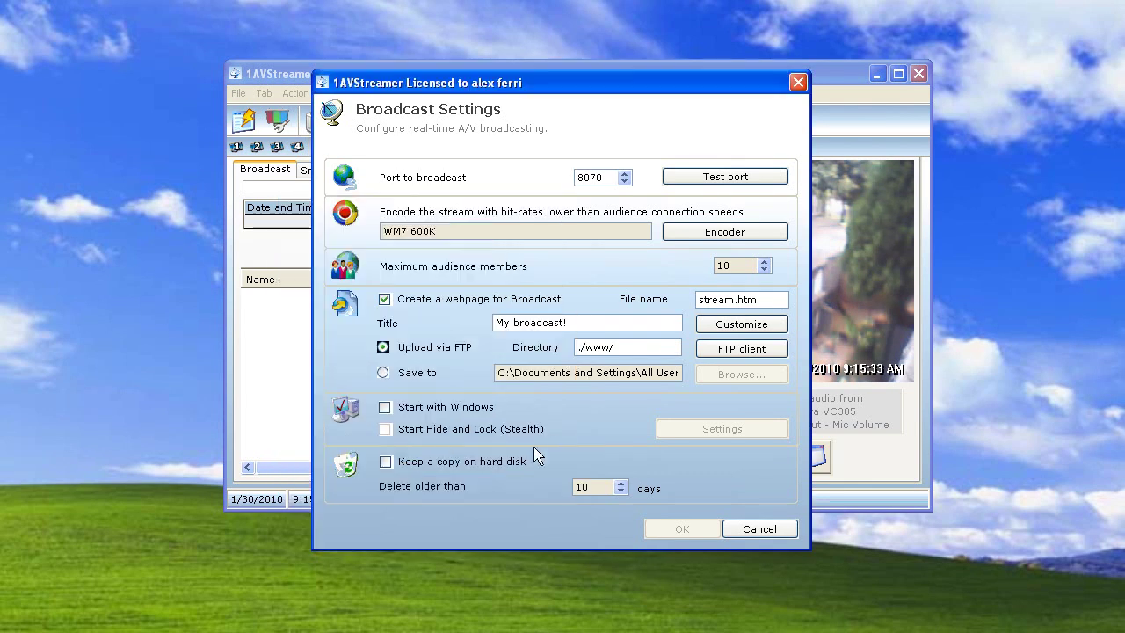
pyautogui.click(426, 383)
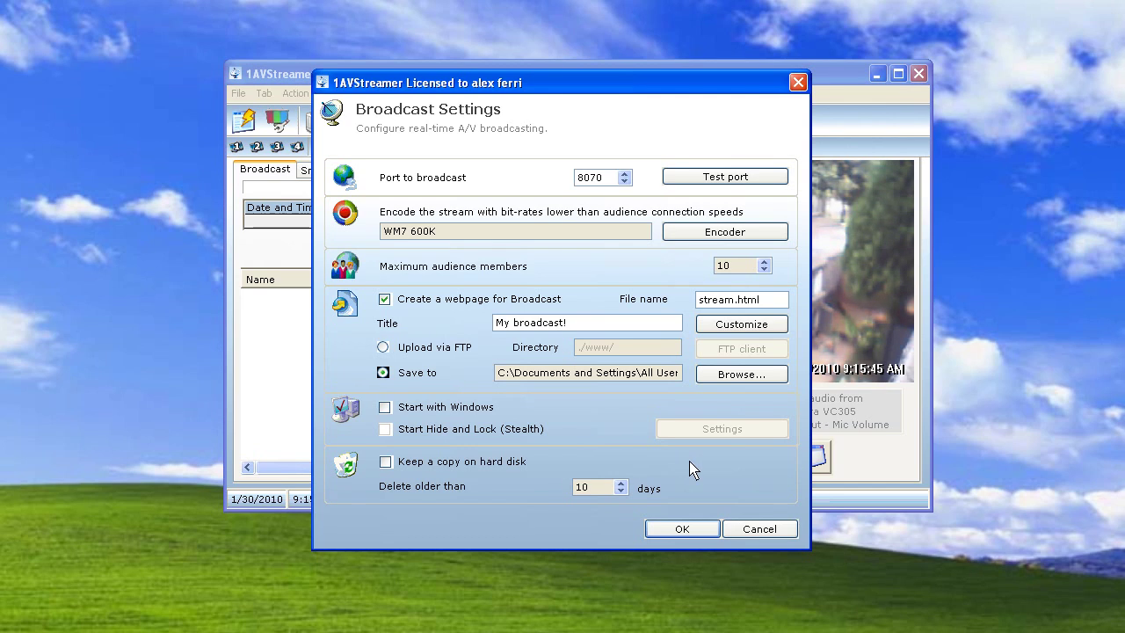
# - Save the broadcast settings and start the live broadcast
pyautogui.click(705, 528)
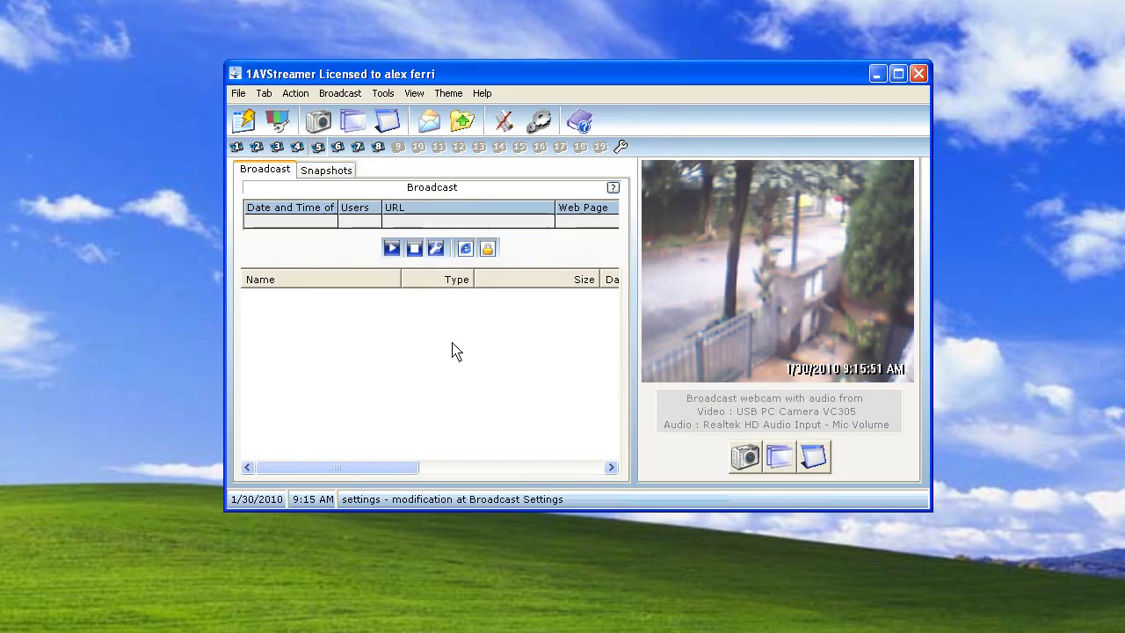
pyautogui.click(295, 93)
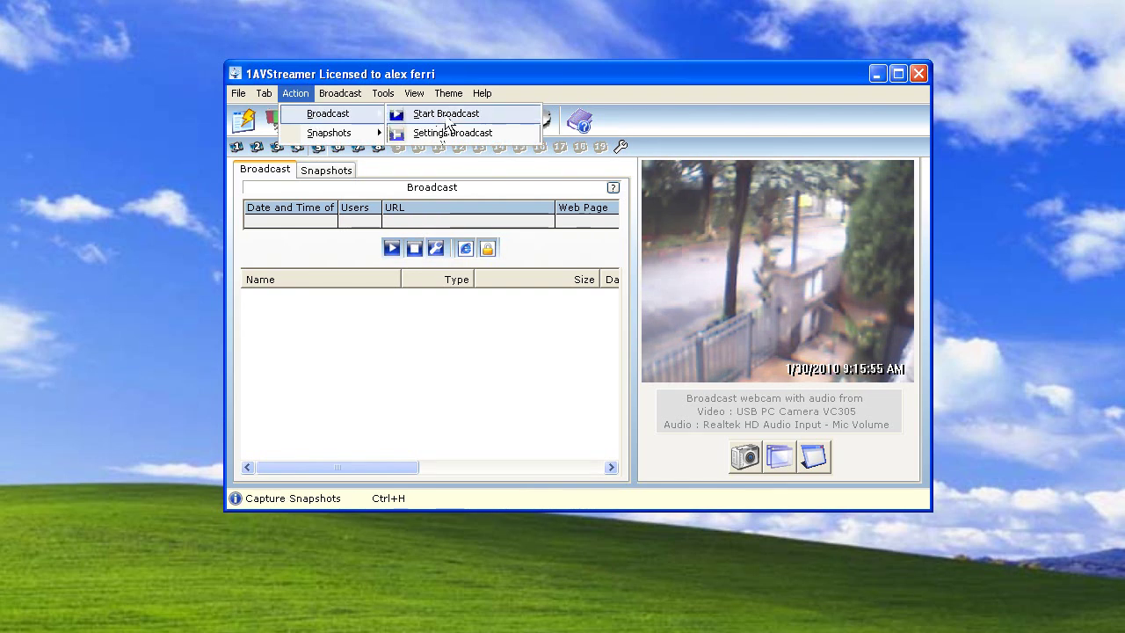
pyautogui.click(447, 123)
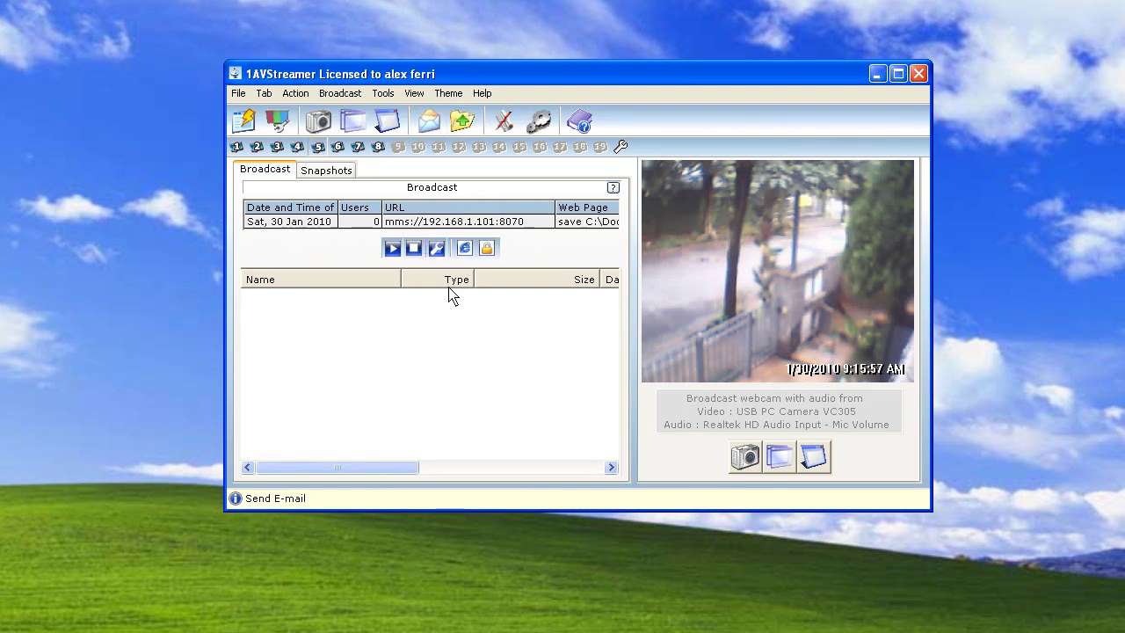
# - Test the broadcast's download link using the IP address 192.168.1.101
pyautogui.rightClick(522, 229)
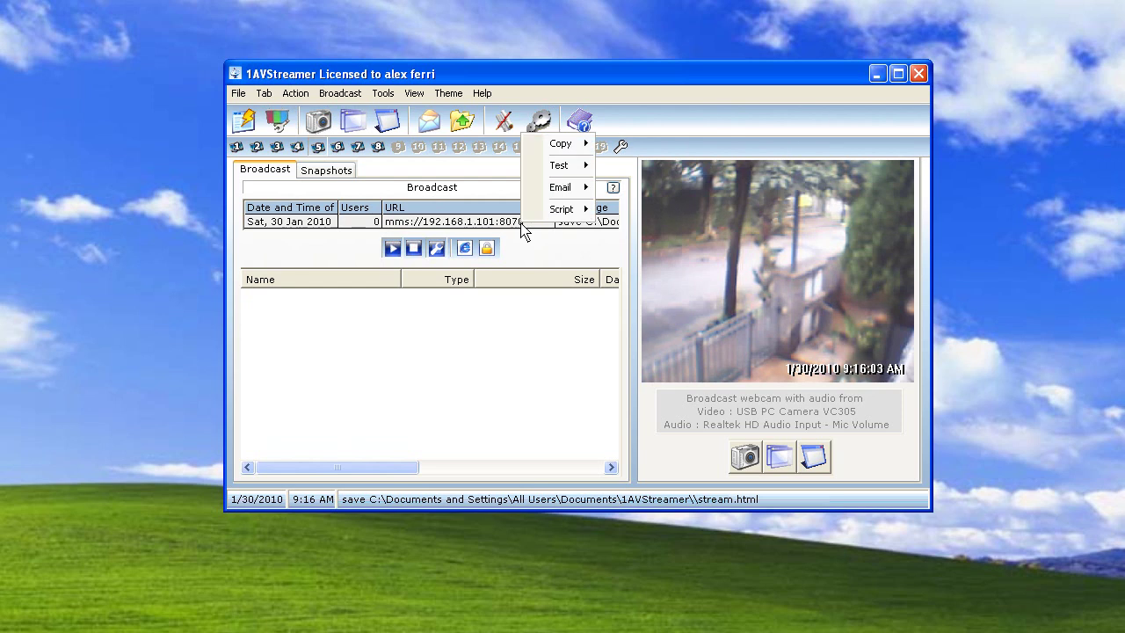
pyautogui.moveTo(560, 174)
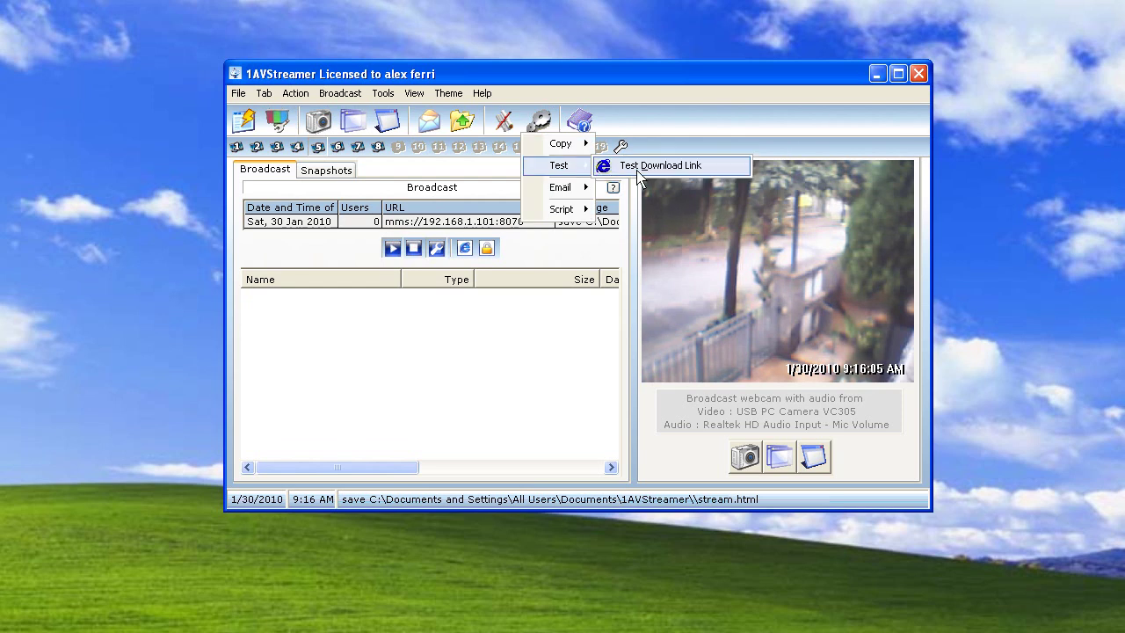
pyautogui.click(651, 165)
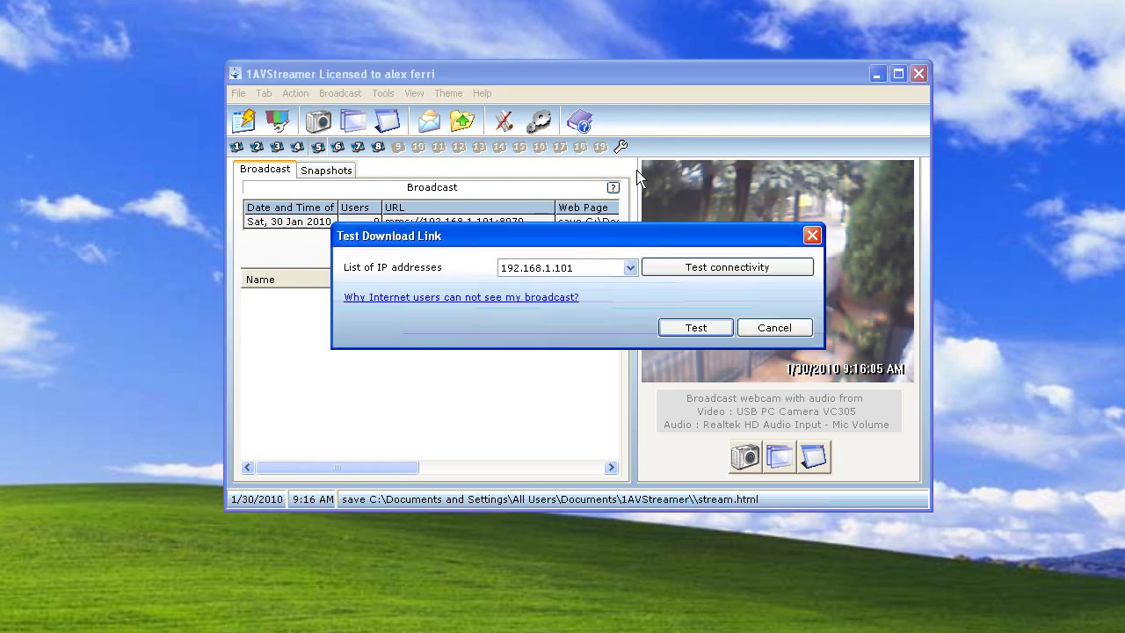
pyautogui.click(681, 327)
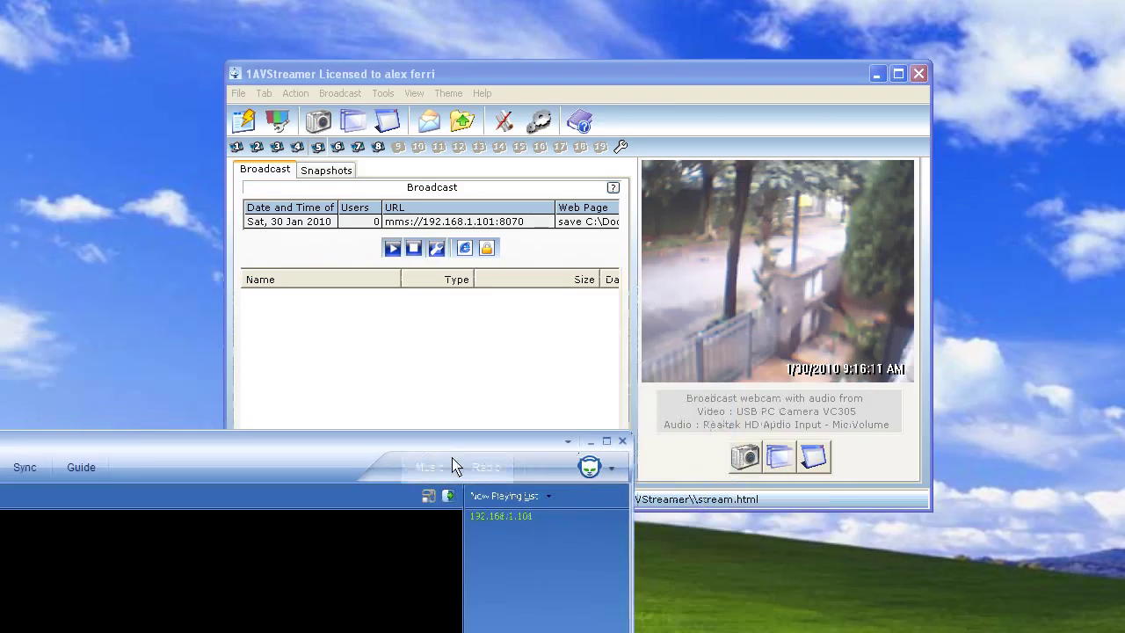
# - Bring the Windows Media Player window into view to check the live stream, and close the player
pyautogui.moveTo(406, 448); pyautogui.dragTo(890, 189)
pyautogui.moveTo(1115, 629); pyautogui.dragTo(979, 592)
pyautogui.moveTo(702, 215); pyautogui.dragTo(700, 269)
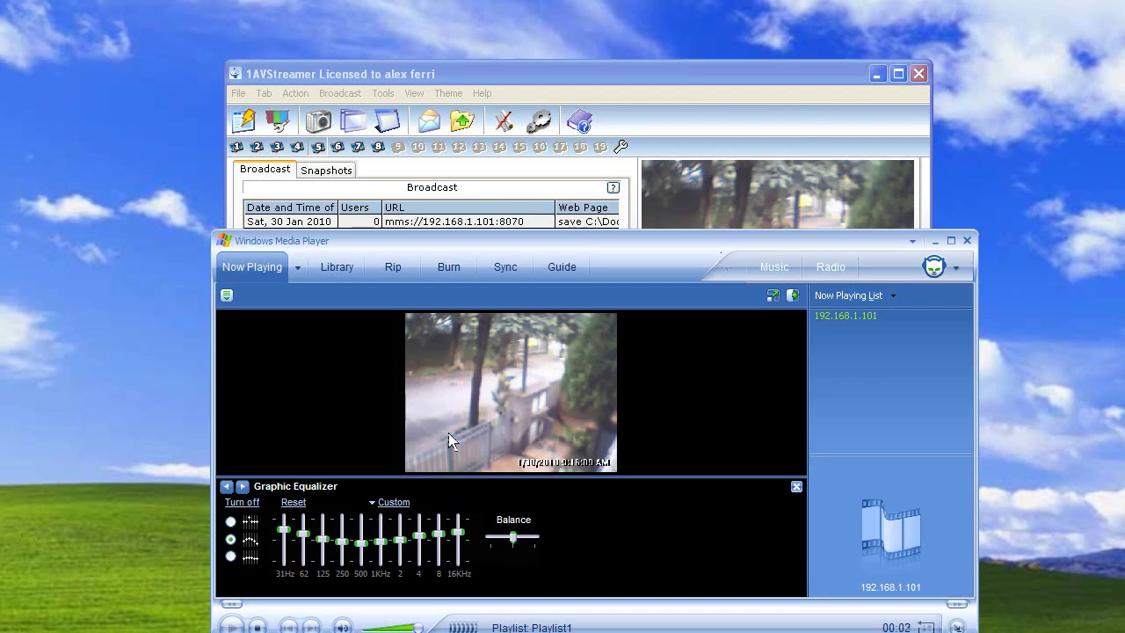
pyautogui.click(967, 241)
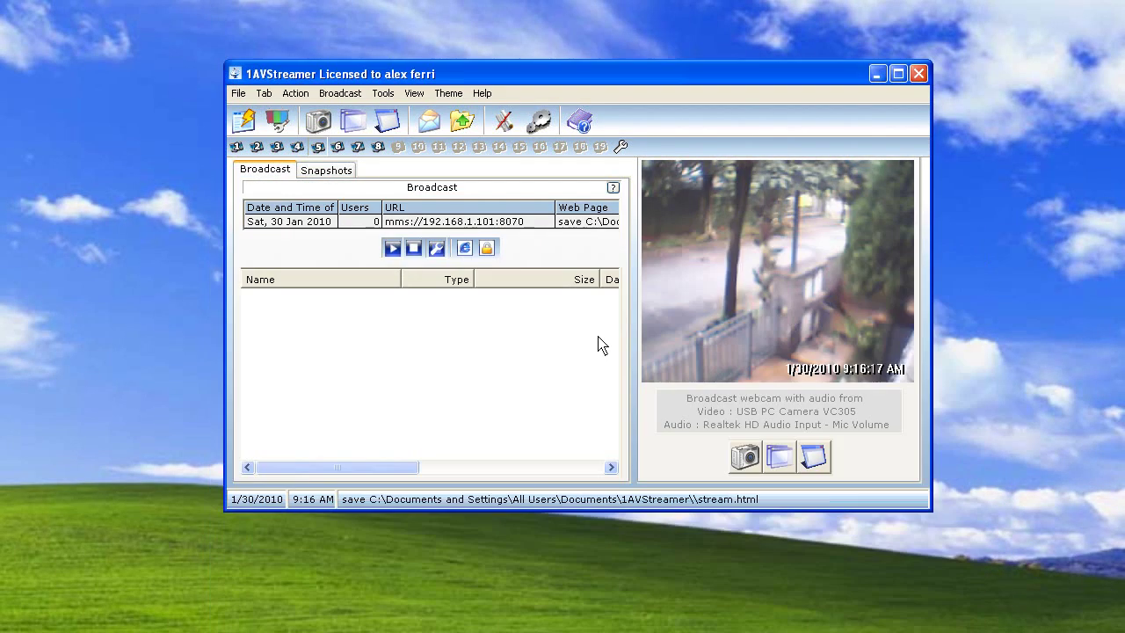
# - Stop the running broadcast
pyautogui.click(415, 250)
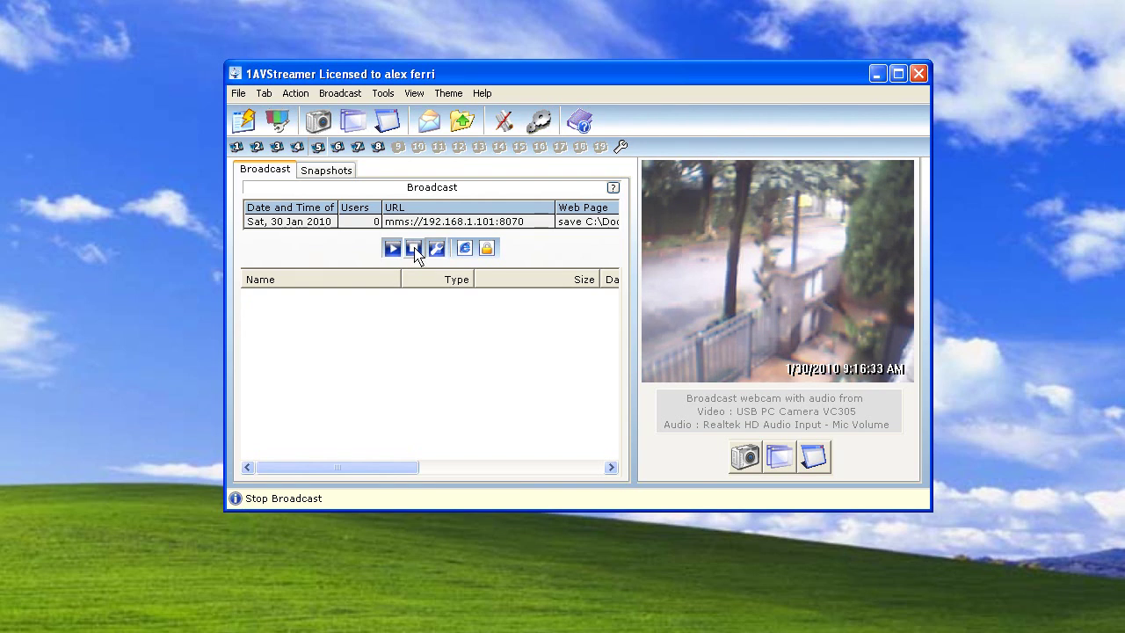